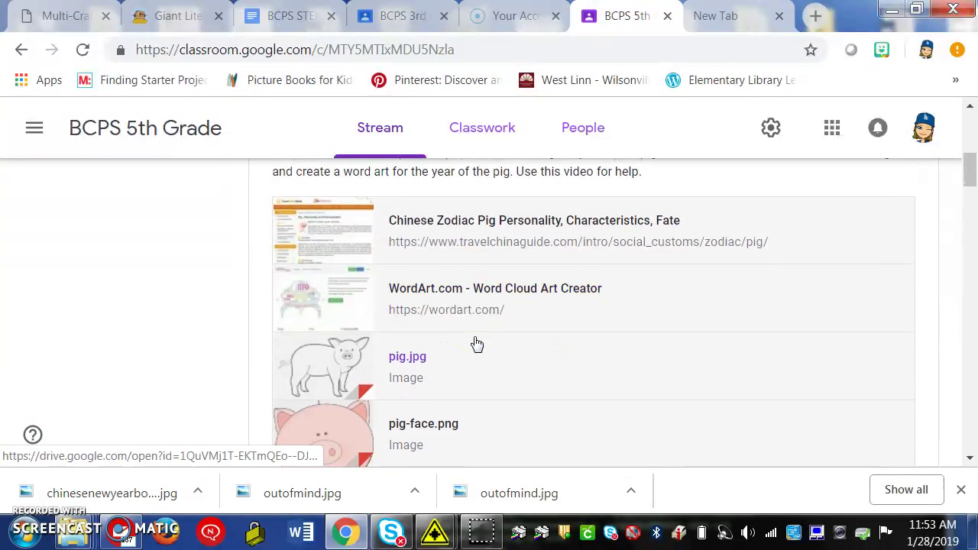
# Review the attachments of the Chinese New Year post in the class stream and open its WordArt.com link
pyautogui.click(430, 325)
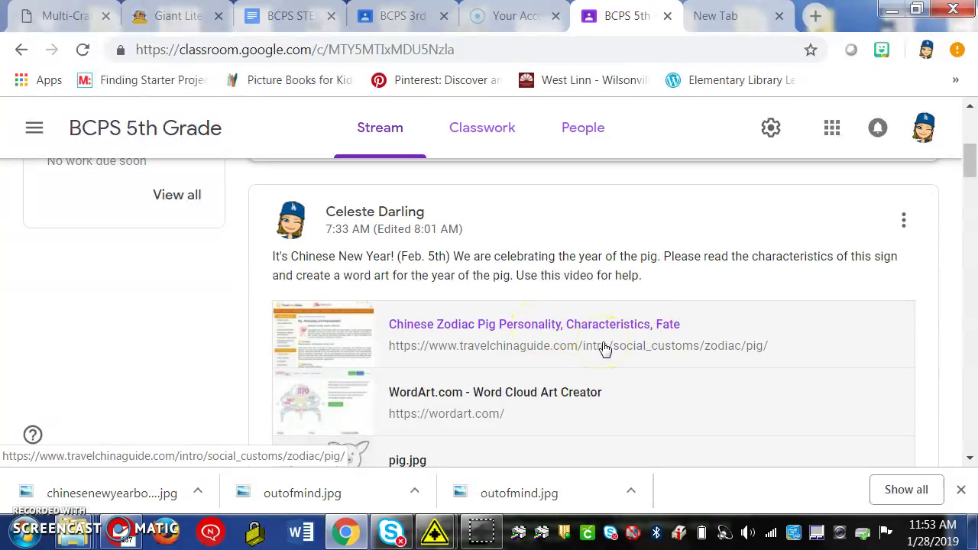
pyautogui.scroll(-2, 603, 349)
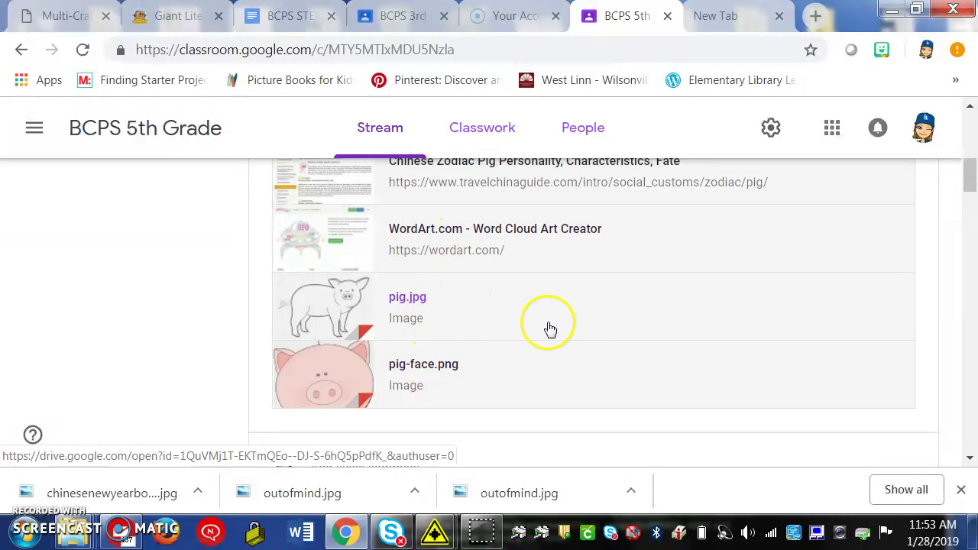
pyautogui.scroll(2, 552, 330)
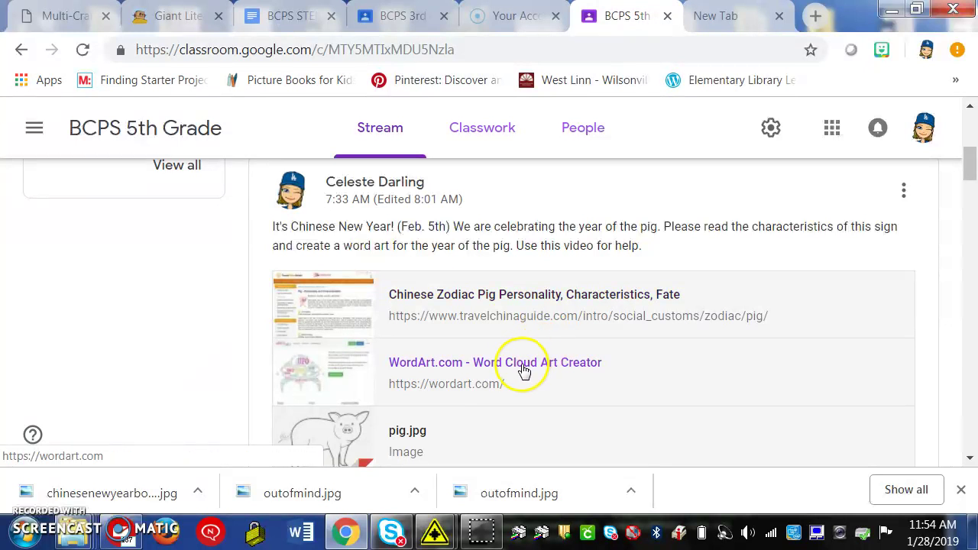
pyautogui.click(484, 370)
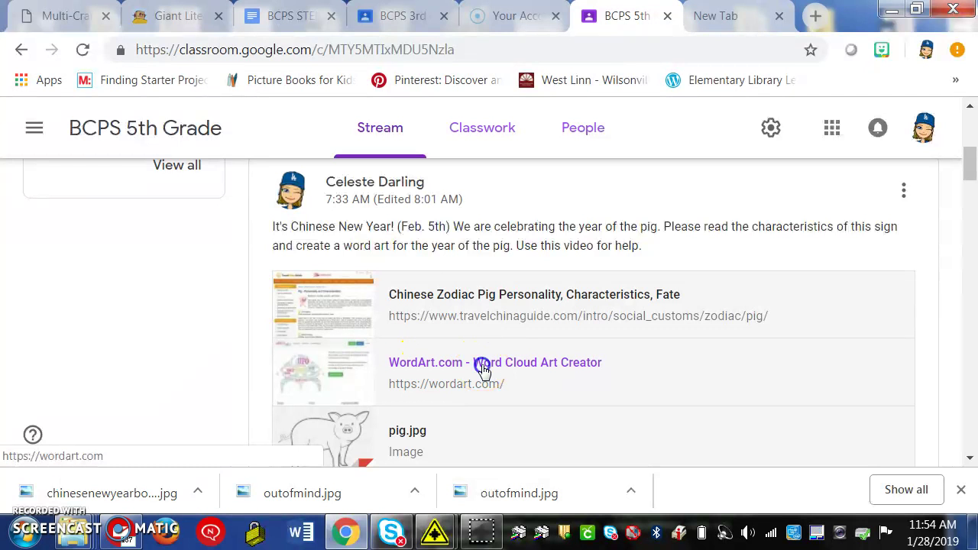
# Log out of the WordArt account and log back in with Google
pyautogui.click(926, 142)
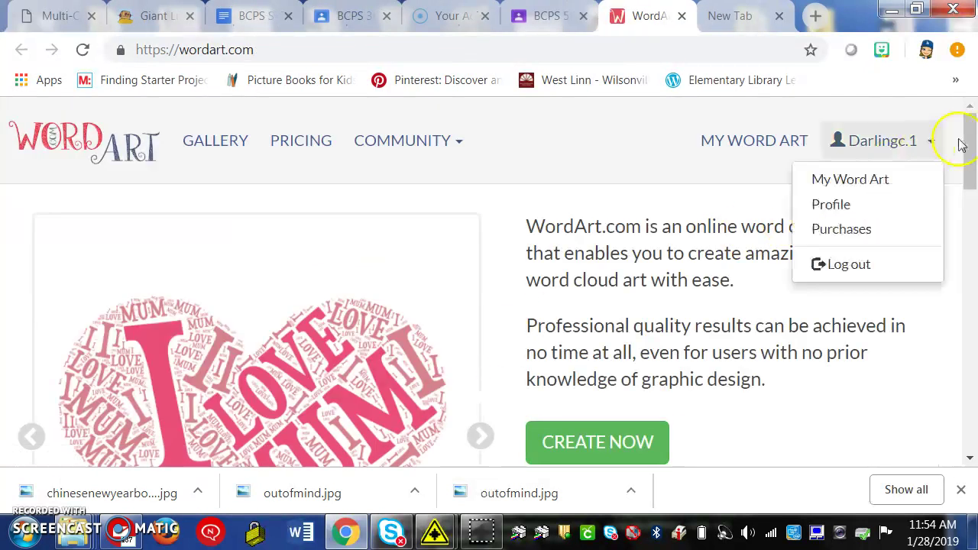
pyautogui.click(879, 265)
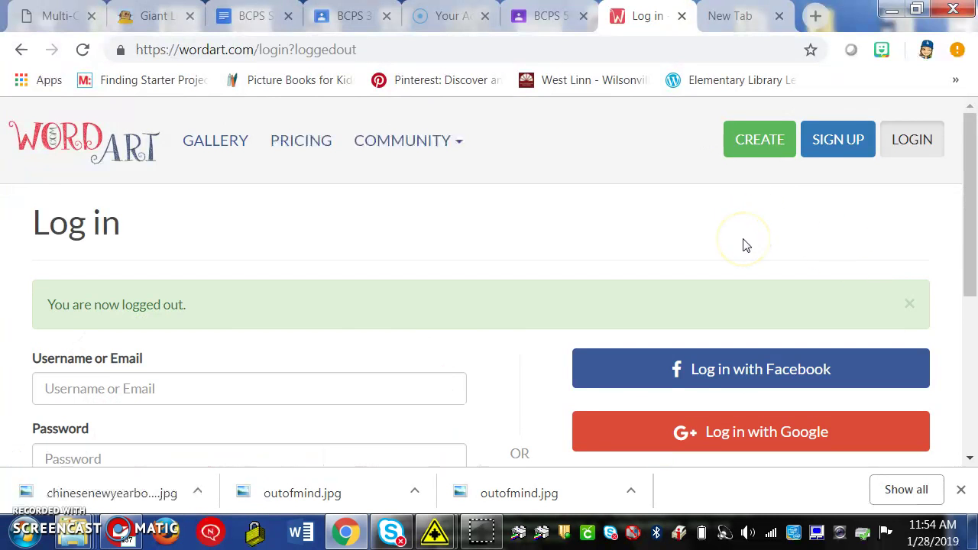
pyautogui.click(908, 141)
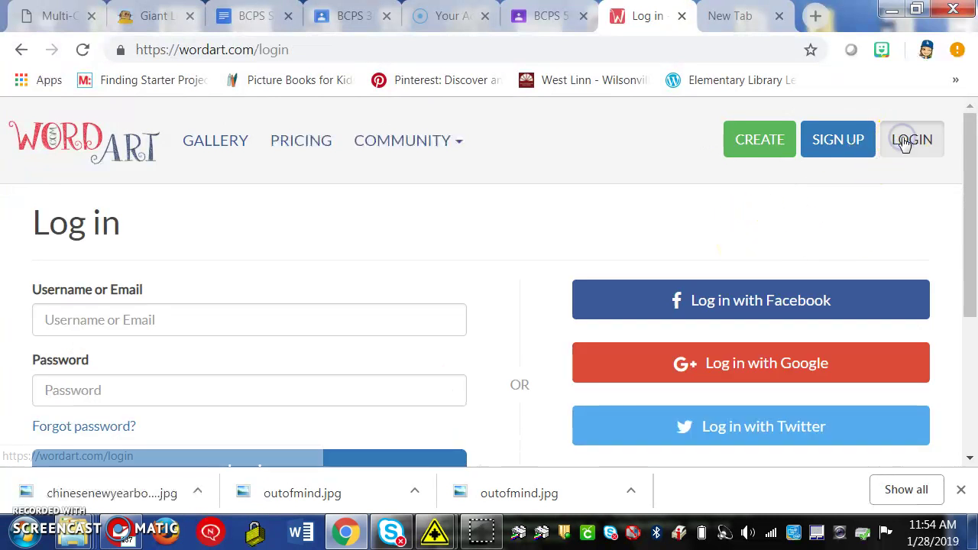
pyautogui.click(799, 381)
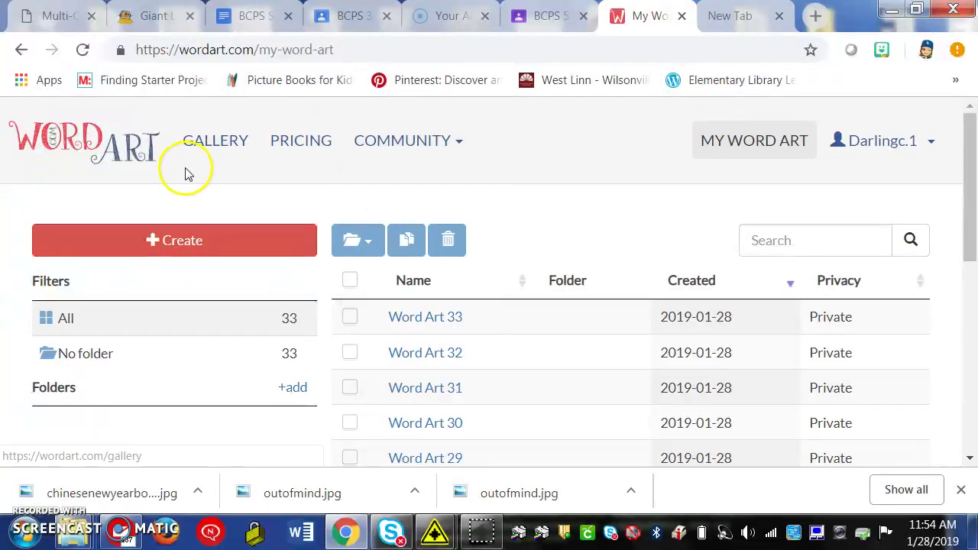
# Create a new word art and fill its word list with Pig, Clever, Kind, Good-Hearted and Friendly
pyautogui.click(181, 241)
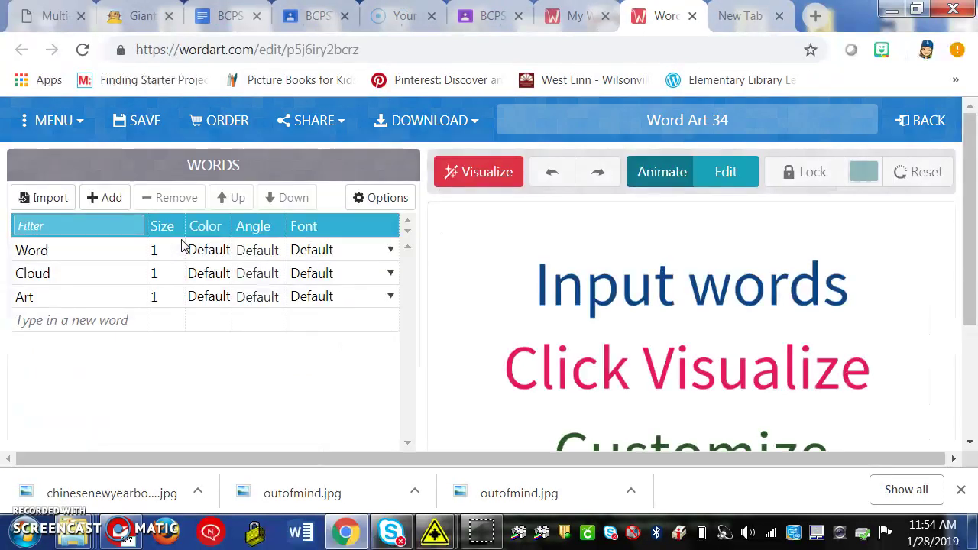
pyautogui.click(90, 249)
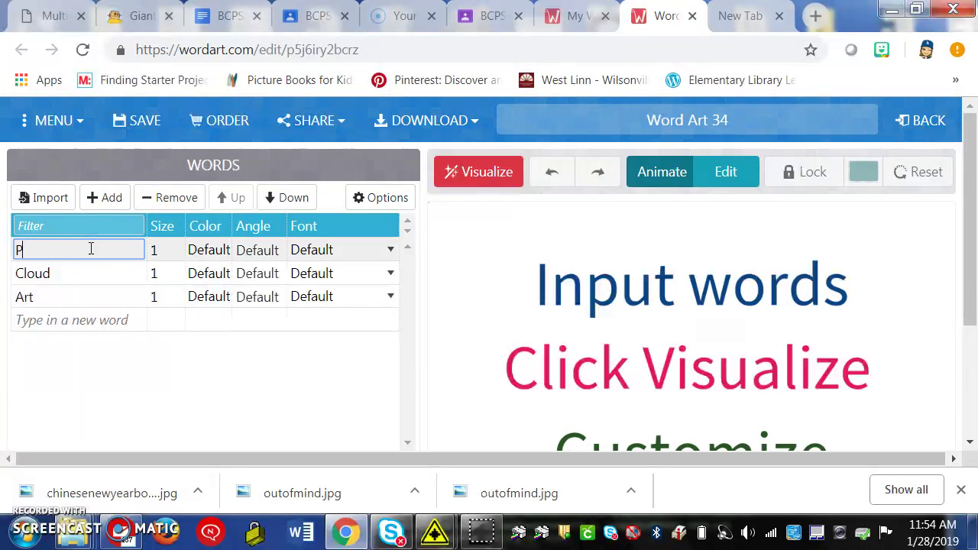
pyautogui.press('Return')
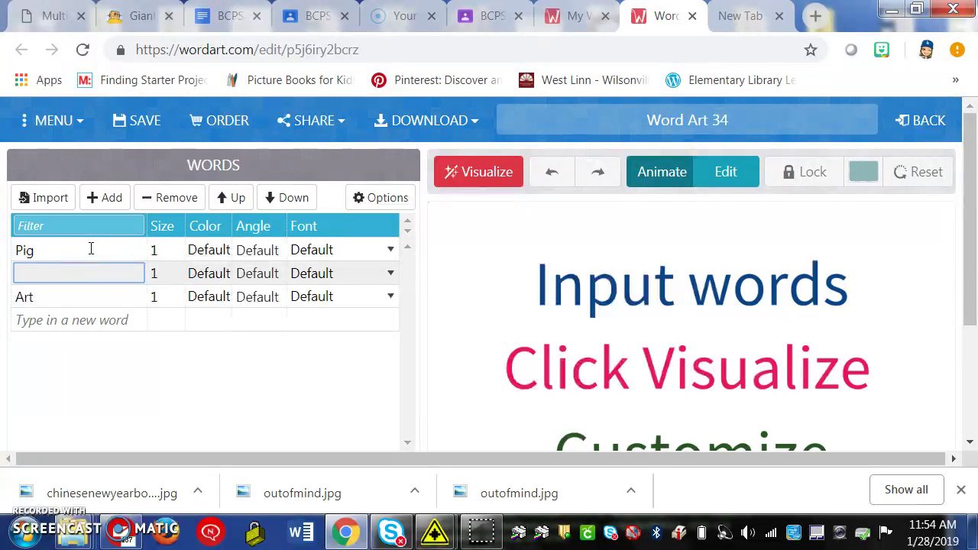
pyautogui.write('er')
pyautogui.press('Return')
pyautogui.write('Kind')
pyautogui.press('Return')
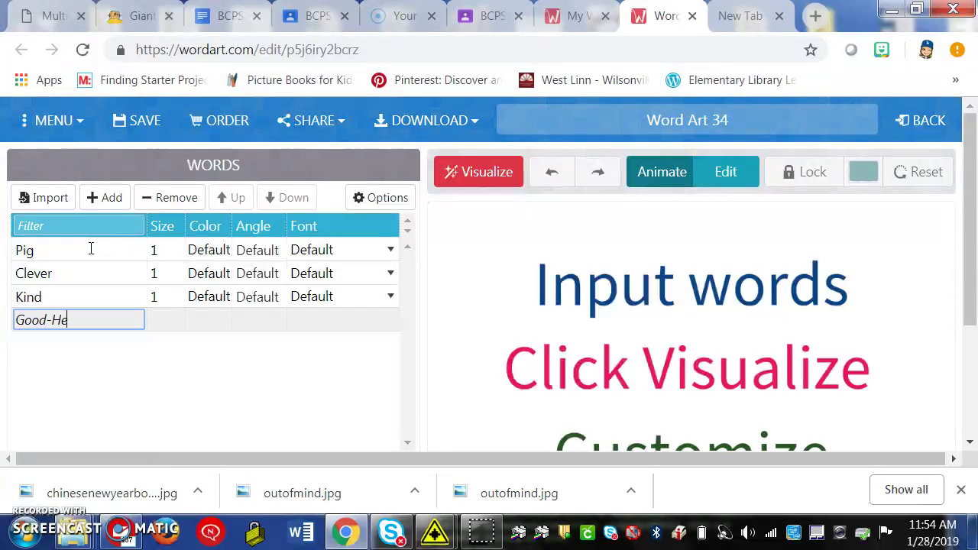
pyautogui.press('Return')
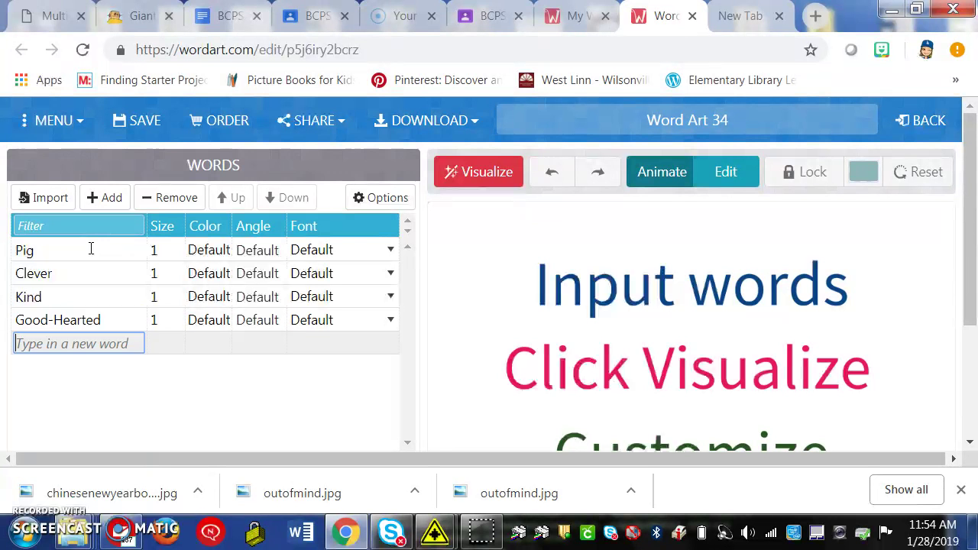
pyautogui.write('Friendly')
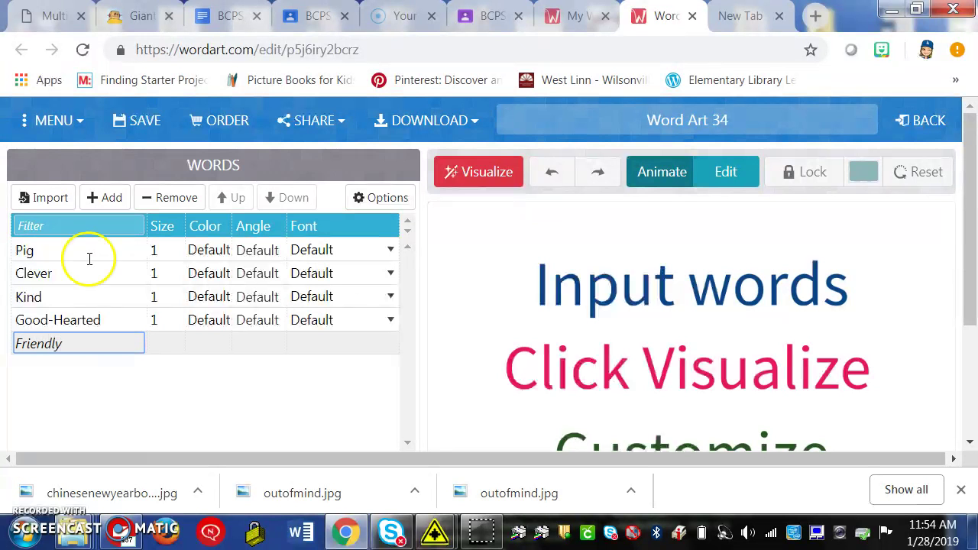
# Open the Chinese Zodiac Pig page from the class stream and read the pig's personality traits and strengths
pyautogui.click(477, 19)
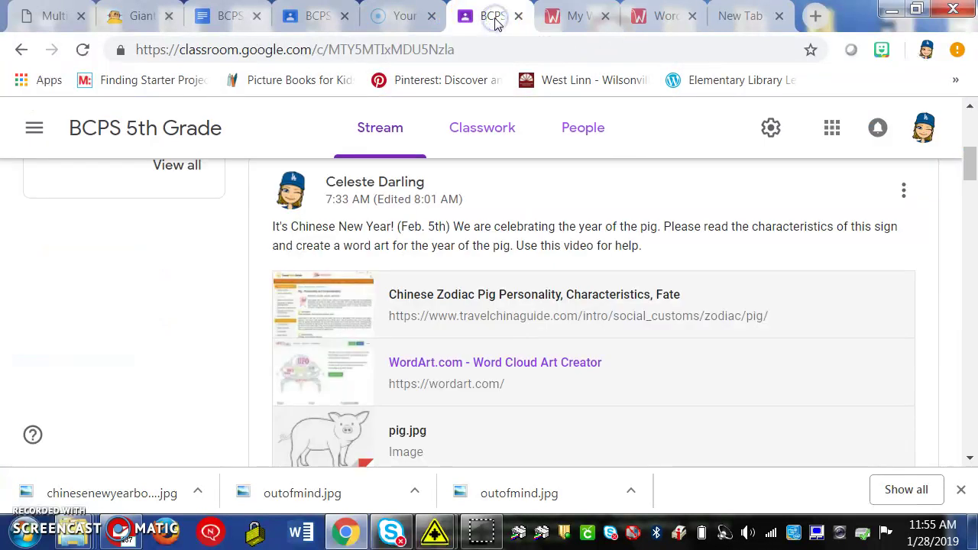
pyautogui.click(501, 295)
pyautogui.scroll(-10, 503, 298)
pyautogui.scroll(2, 503, 299)
pyautogui.click(435, 281)
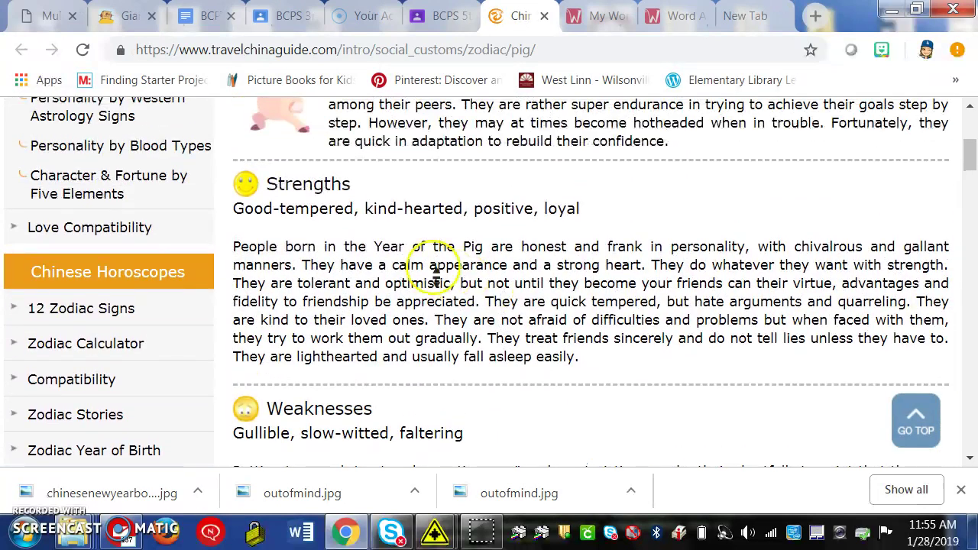
pyautogui.scroll(2, 568, 241)
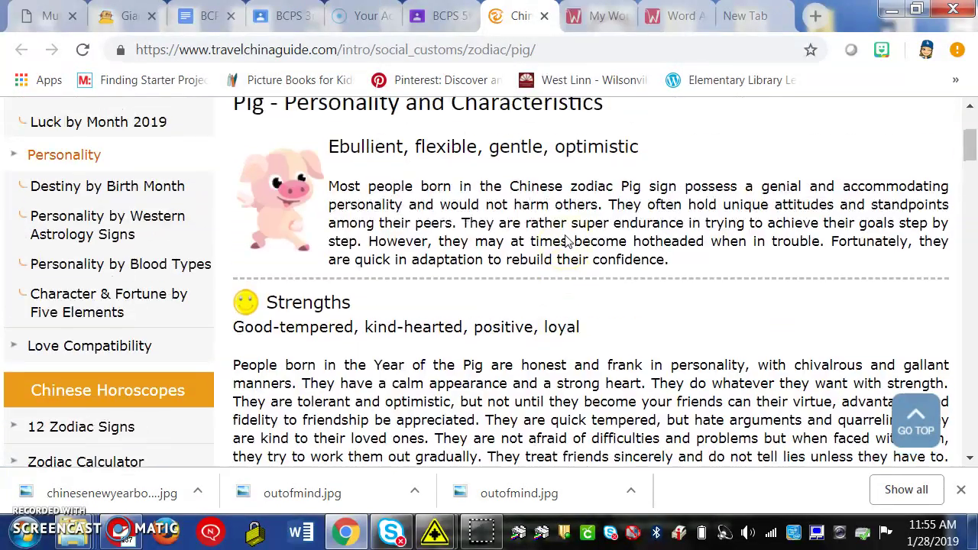
pyautogui.scroll(2, 568, 241)
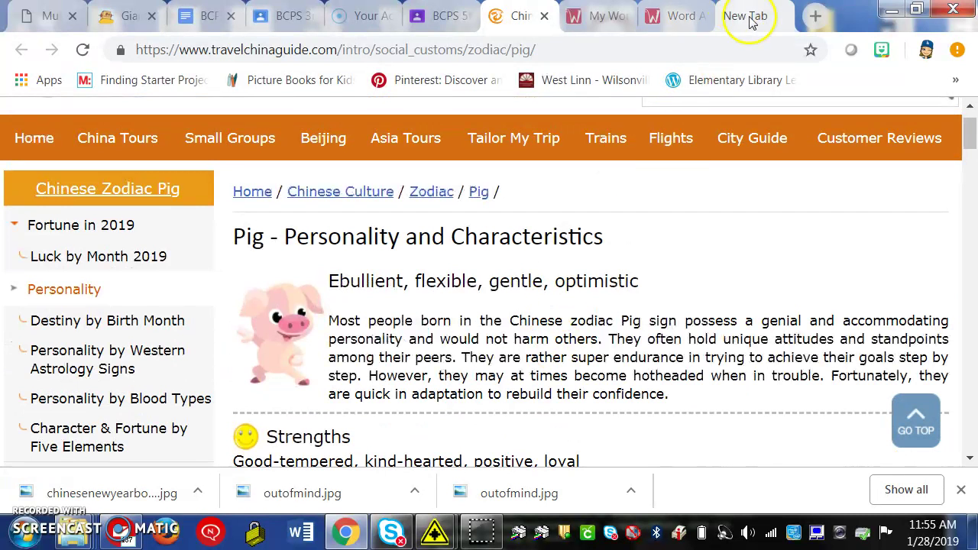
# Return to the word art editor and add Gentle and the teacher's last name to the word list
pyautogui.click(676, 15)
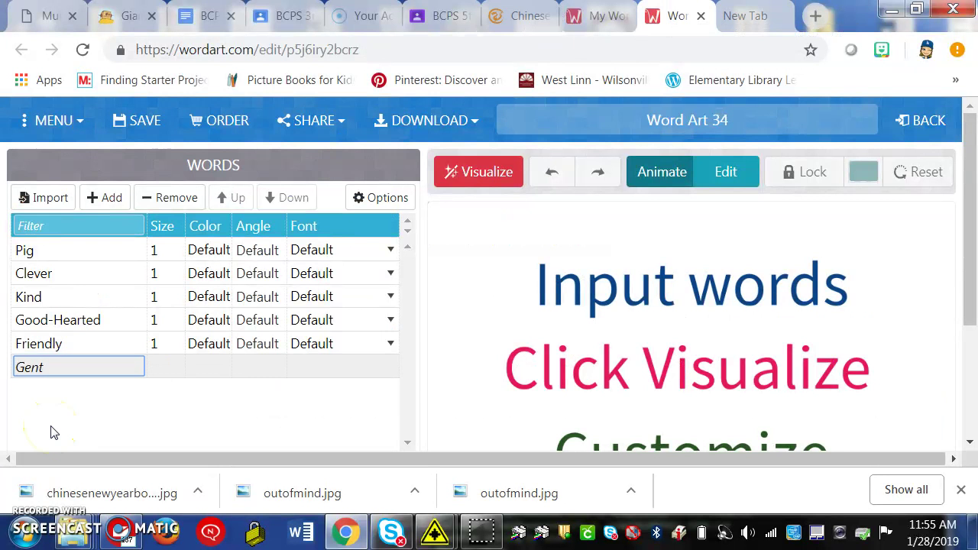
pyautogui.press('Return')
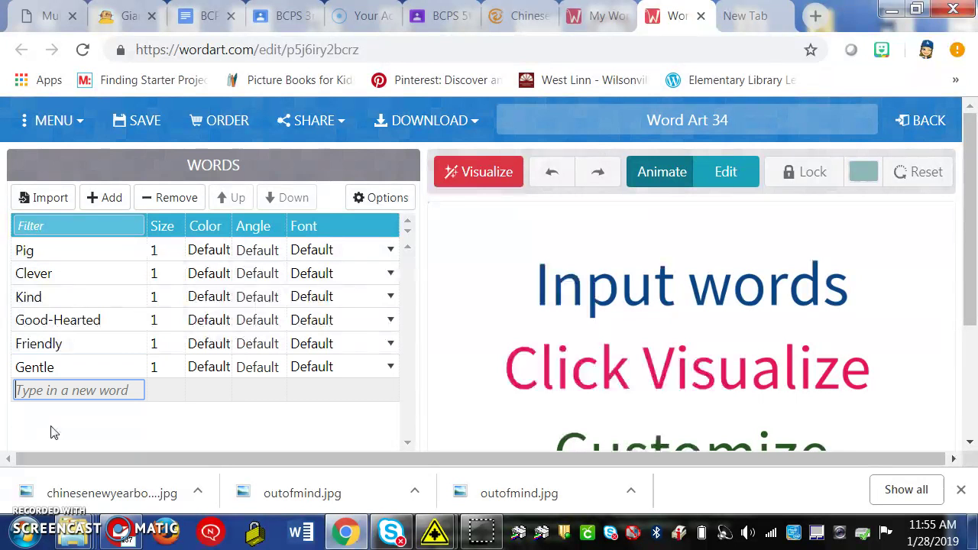
pyautogui.write('Darling')
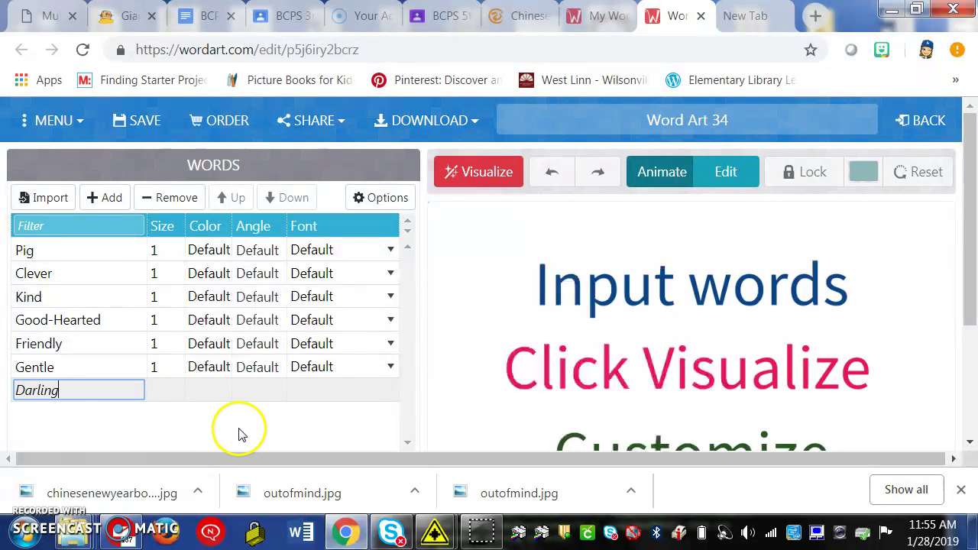
pyautogui.press('Return')
# Visualize the word list as a word cloud in the default cloud shape and inspect the result
pyautogui.scroll(-1, 238, 435)
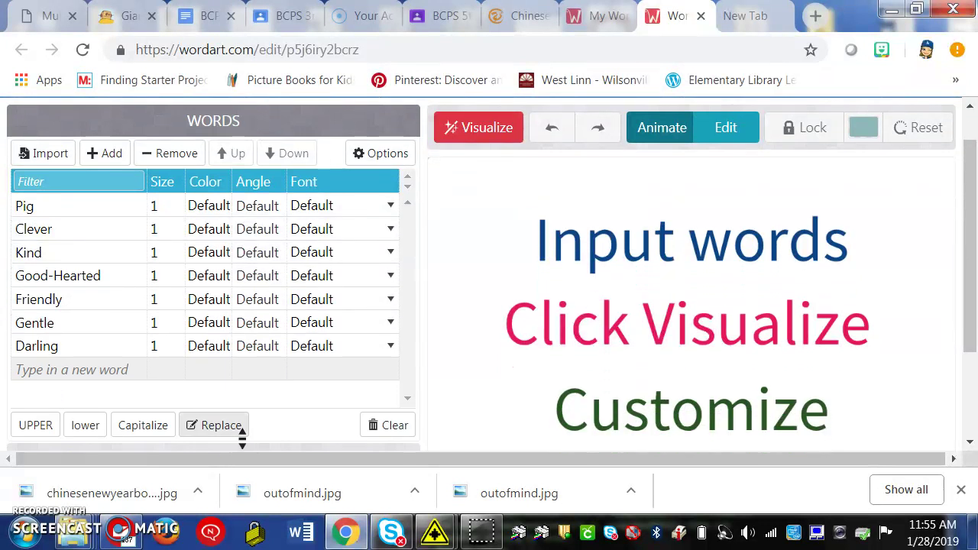
pyautogui.scroll(-2, 242, 435)
pyautogui.scroll(3, 242, 439)
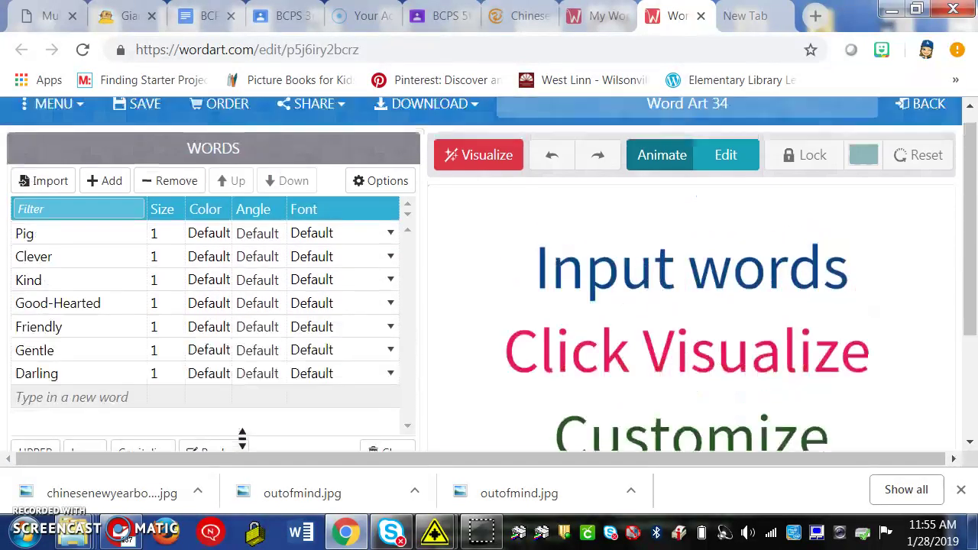
pyautogui.click(469, 183)
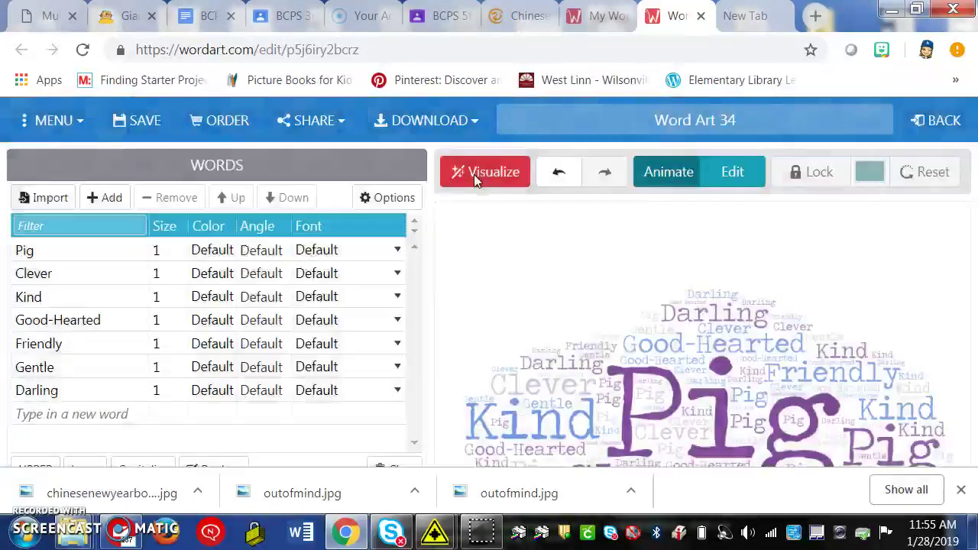
pyautogui.click(500, 205)
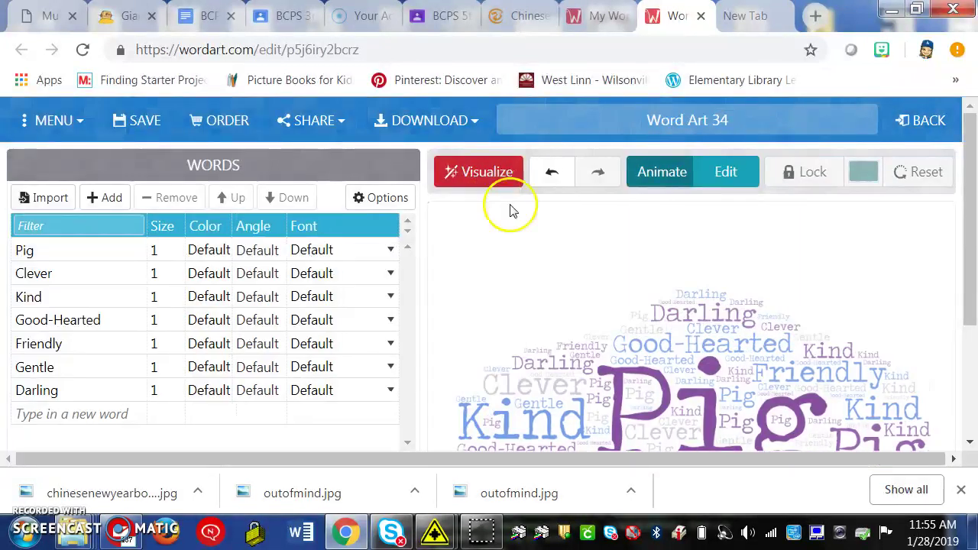
pyautogui.scroll(-3, 638, 331)
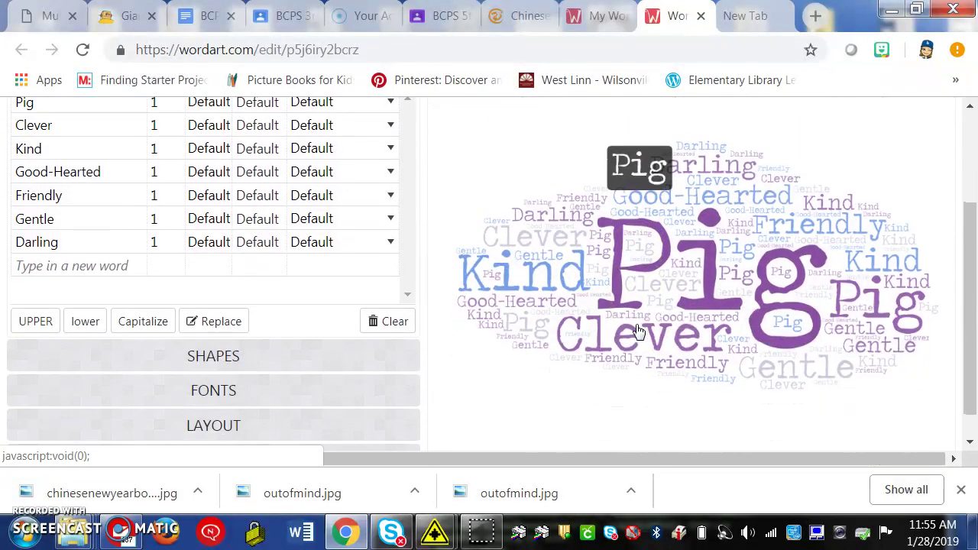
pyautogui.click(659, 300)
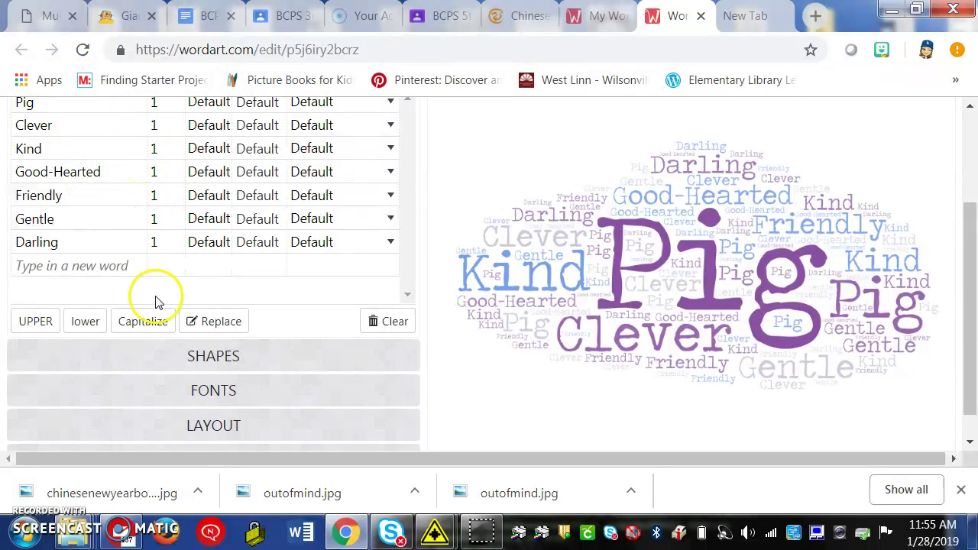
# Change the word cloud's shape to the black hands forming a heart and visualize it
pyautogui.click(216, 357)
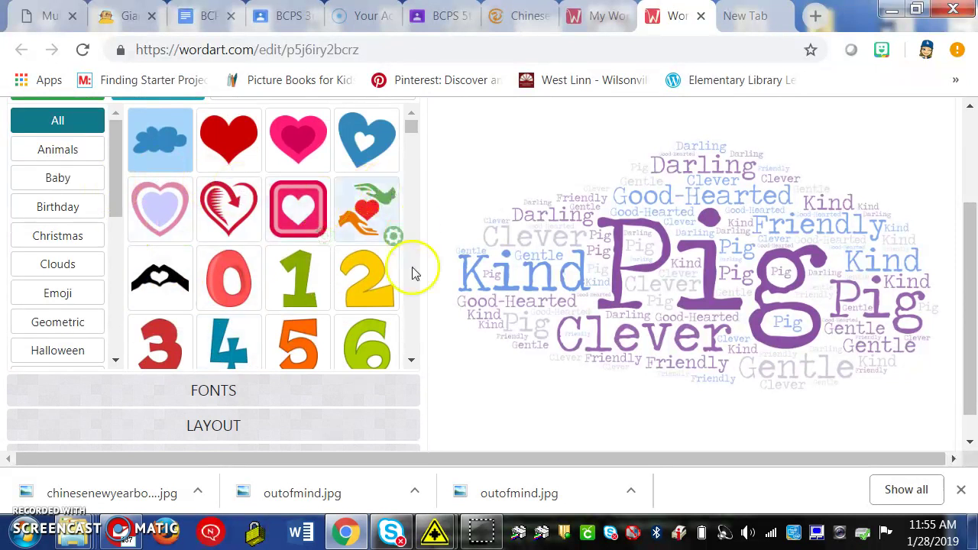
pyautogui.click(411, 360)
pyautogui.click(410, 363)
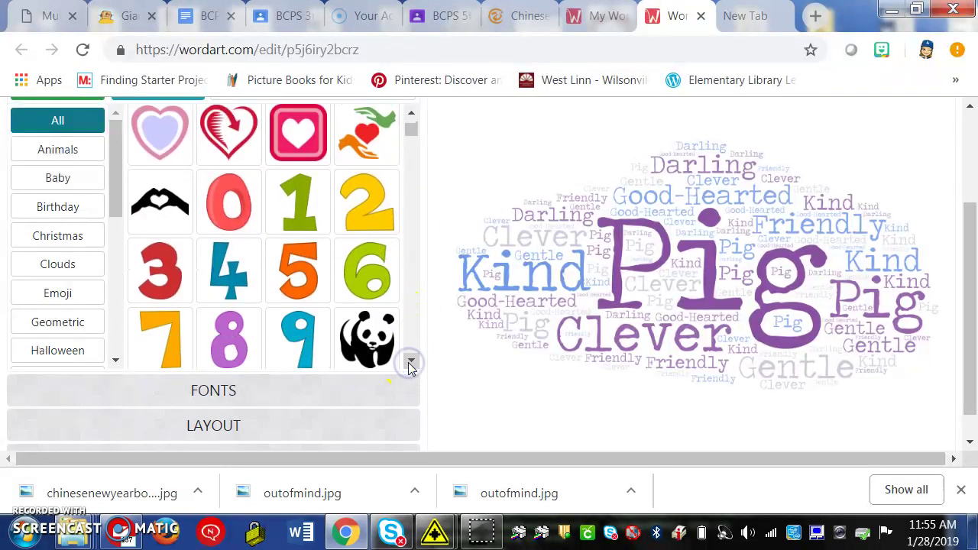
pyautogui.click(162, 197)
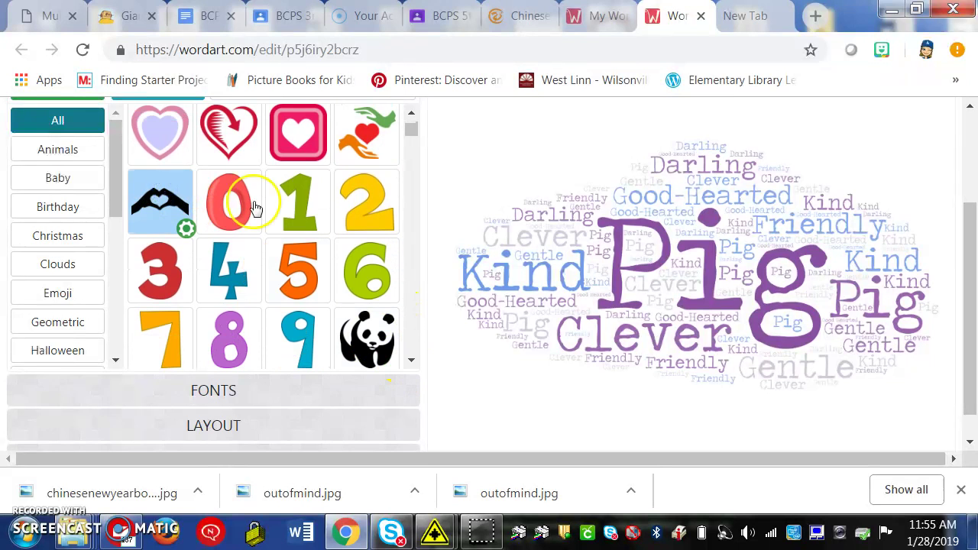
pyautogui.scroll(2, 484, 234)
pyautogui.click(488, 173)
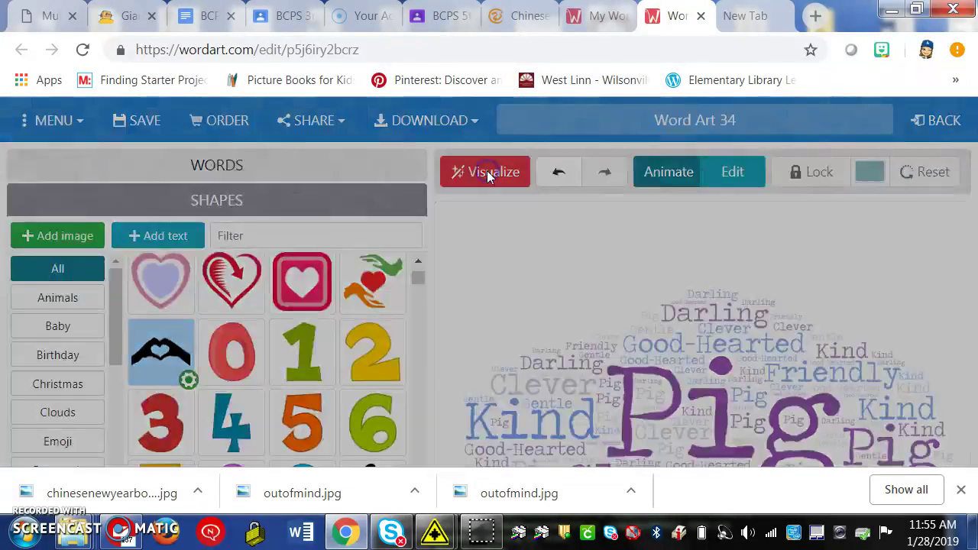
pyautogui.scroll(-2, 719, 289)
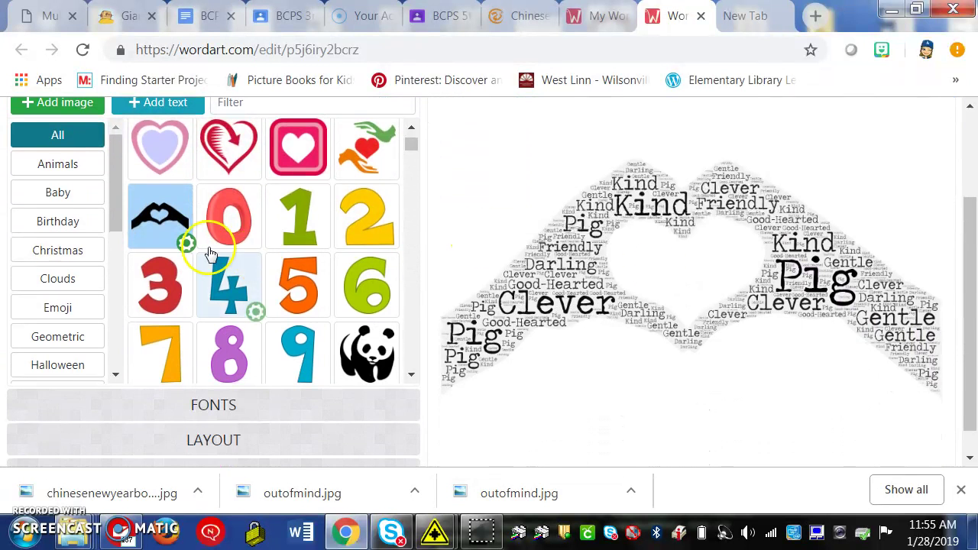
# Change the word cloud's shape to the pink piggy bank with a hand and coin from the Money category and visualize it
pyautogui.click(113, 218)
pyautogui.moveTo(113, 217); pyautogui.dragTo(109, 272)
pyautogui.click(73, 262)
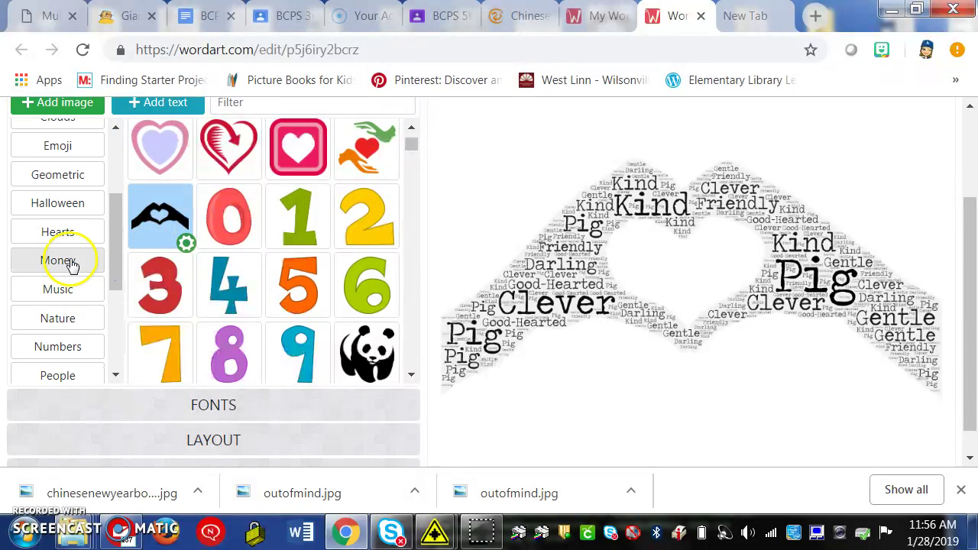
pyautogui.click(293, 228)
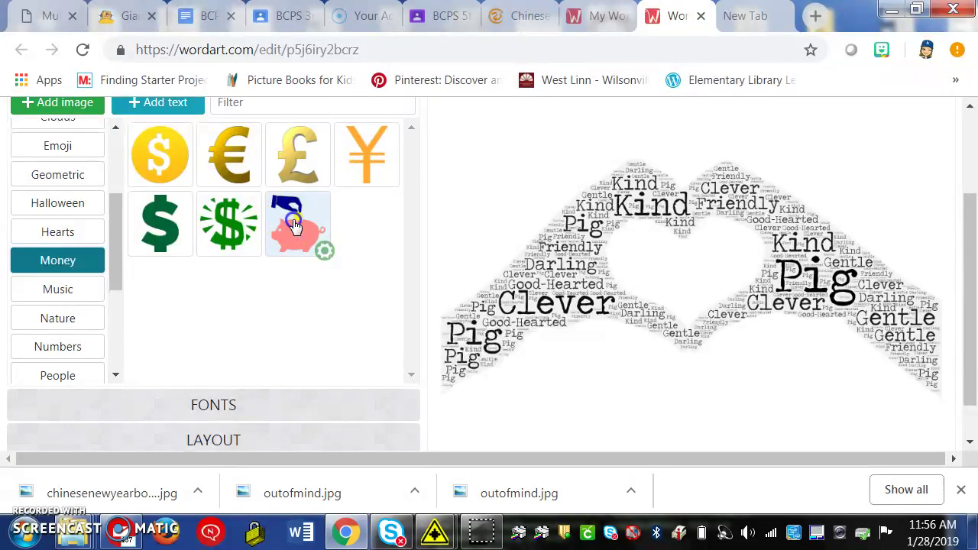
pyautogui.click(550, 192)
pyautogui.scroll(2, 550, 191)
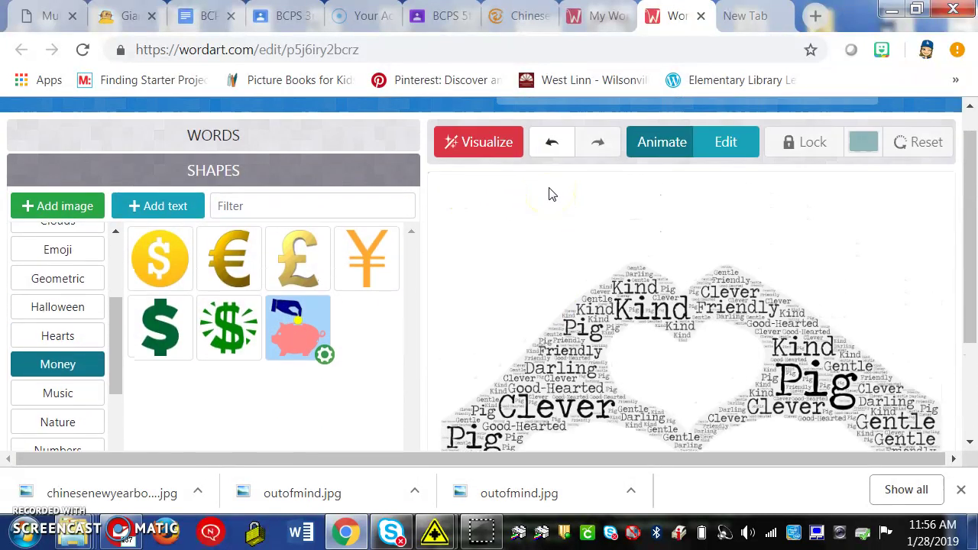
pyautogui.click(471, 145)
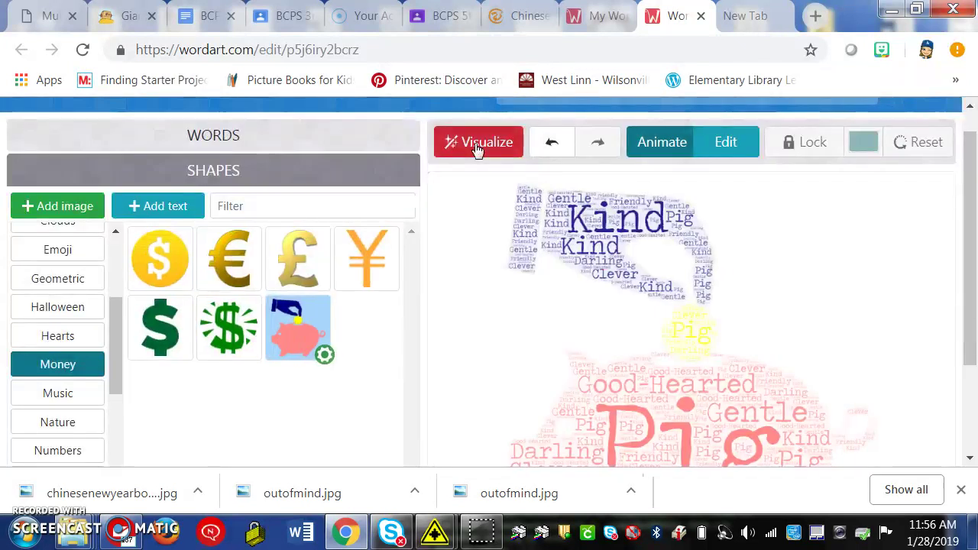
pyautogui.click(756, 235)
# Change the word cloud's font to Griffy and visualize it again
pyautogui.scroll(-3, 803, 259)
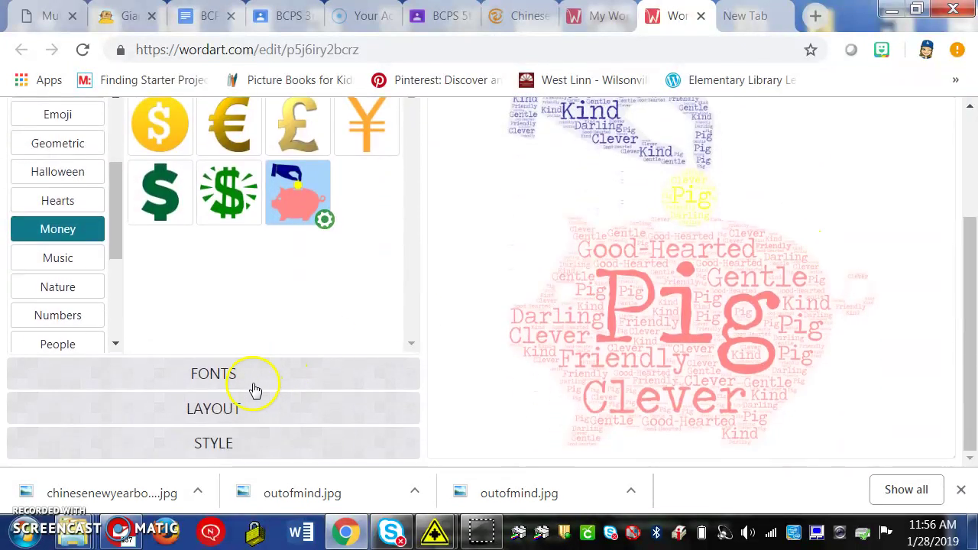
pyautogui.click(254, 382)
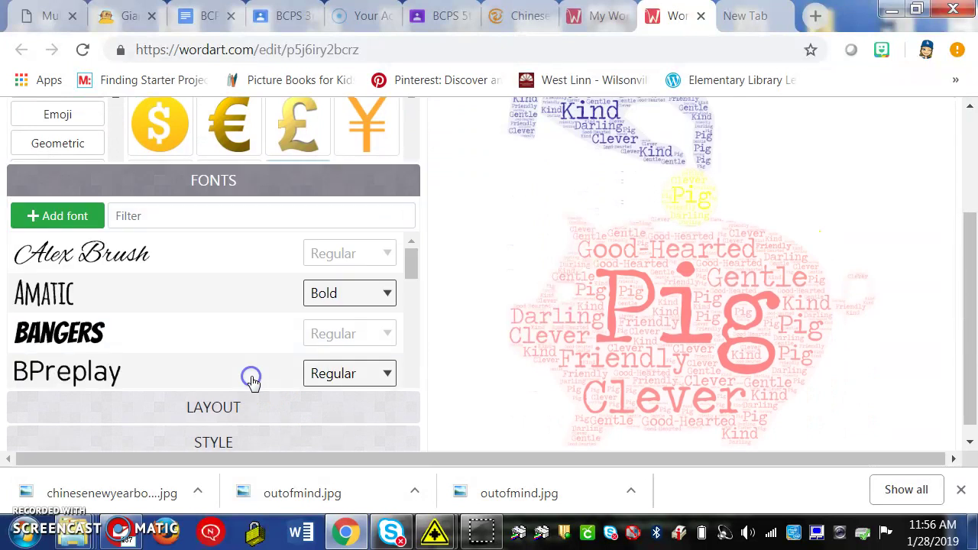
pyautogui.scroll(-10, 252, 378)
pyautogui.scroll(-1, 260, 297)
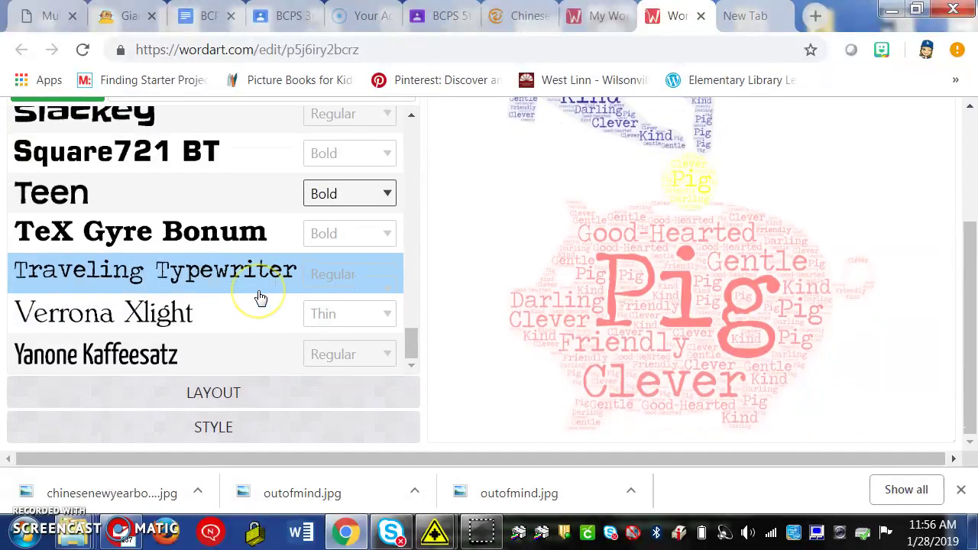
pyautogui.scroll(1, 430, 375)
pyautogui.moveTo(407, 359); pyautogui.dragTo(390, 227)
pyautogui.click(226, 284)
pyautogui.scroll(1, 584, 206)
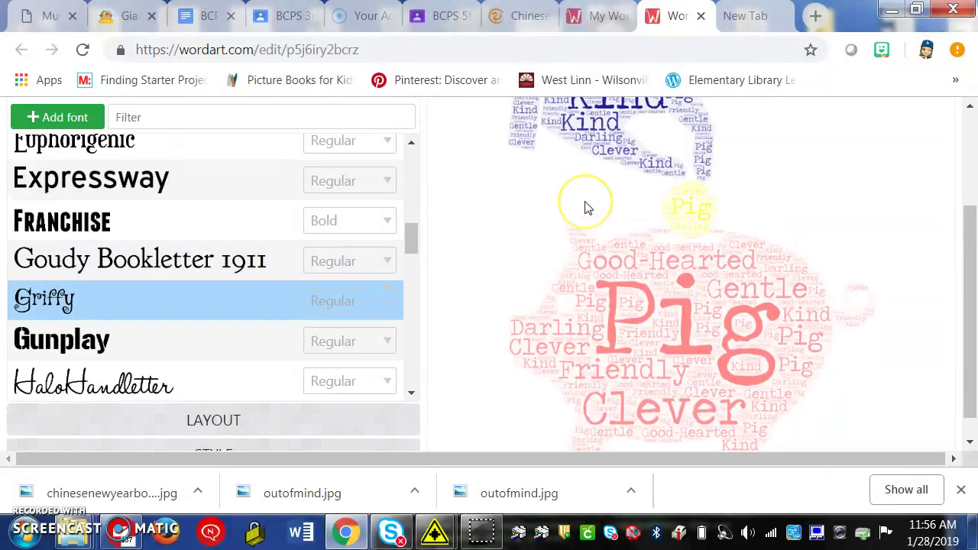
pyautogui.scroll(2, 584, 206)
pyautogui.click(476, 173)
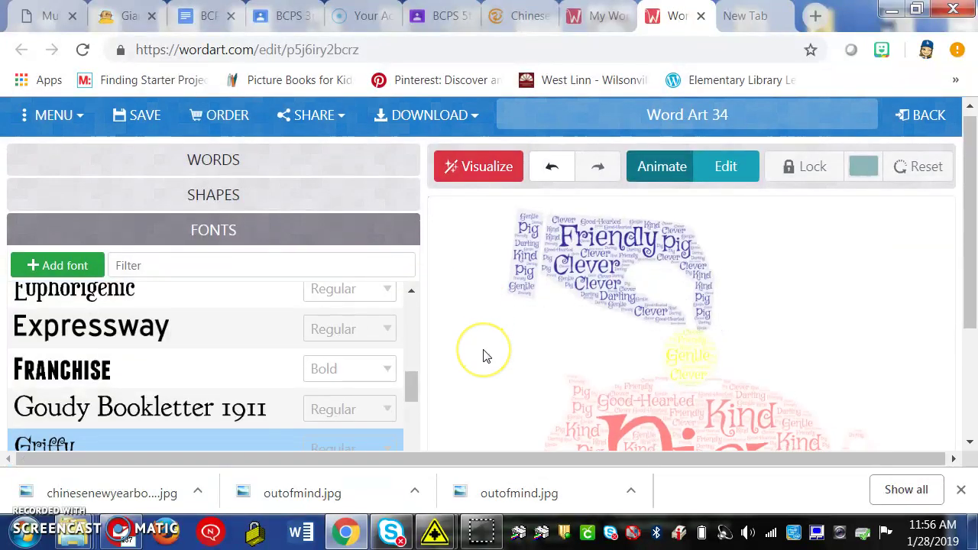
# Set the word cloud's layout to Random and visualize the piggy bank with the words at mixed angles
pyautogui.scroll(-3, 483, 355)
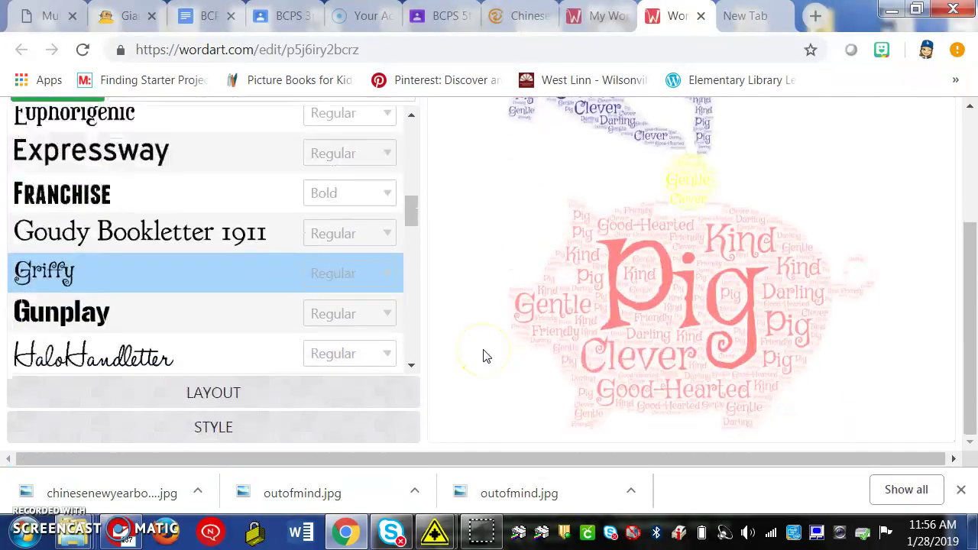
pyautogui.click(257, 396)
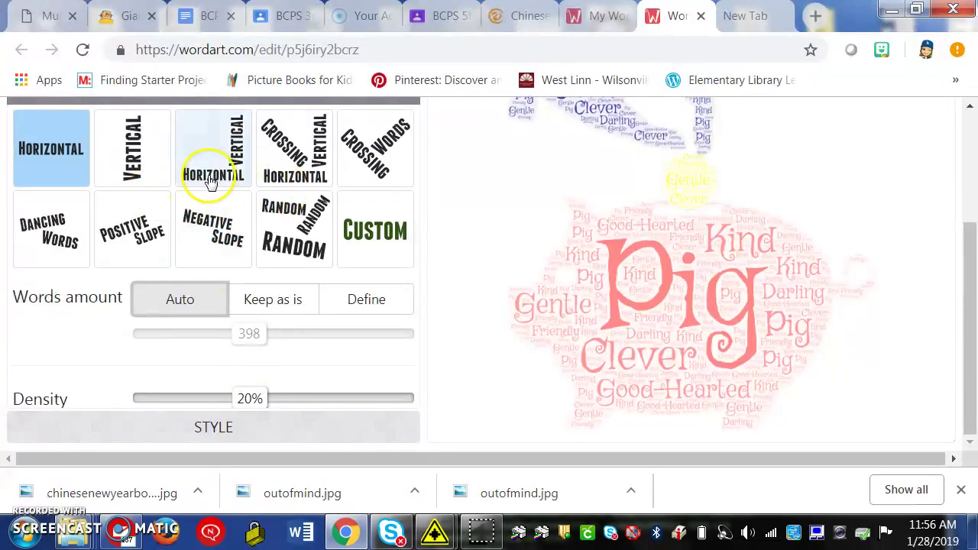
pyautogui.click(313, 240)
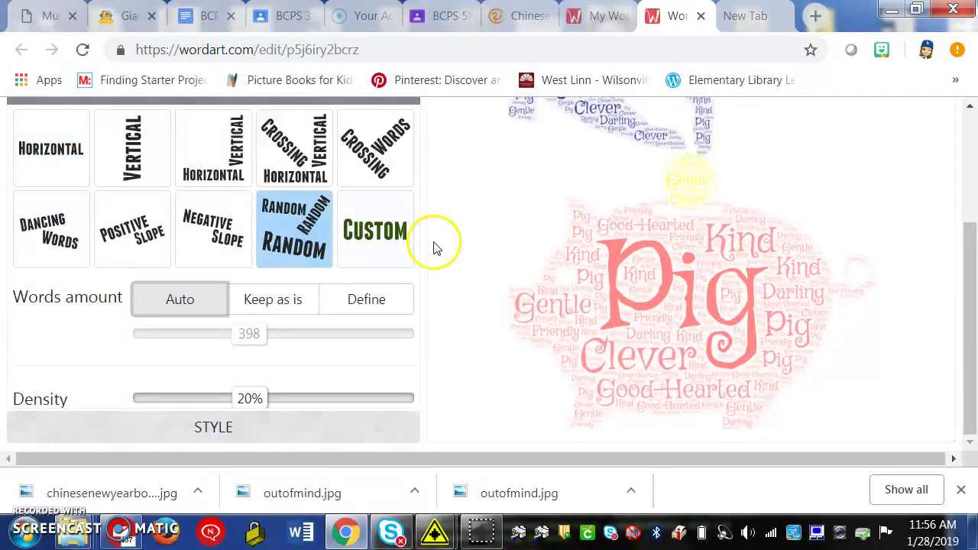
pyautogui.scroll(3, 481, 256)
pyautogui.click(494, 182)
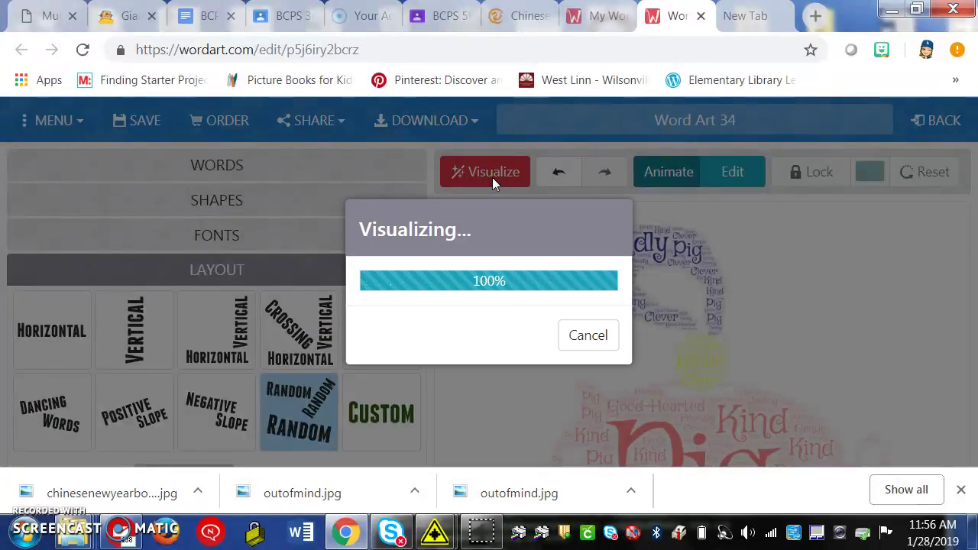
pyautogui.scroll(-3, 509, 292)
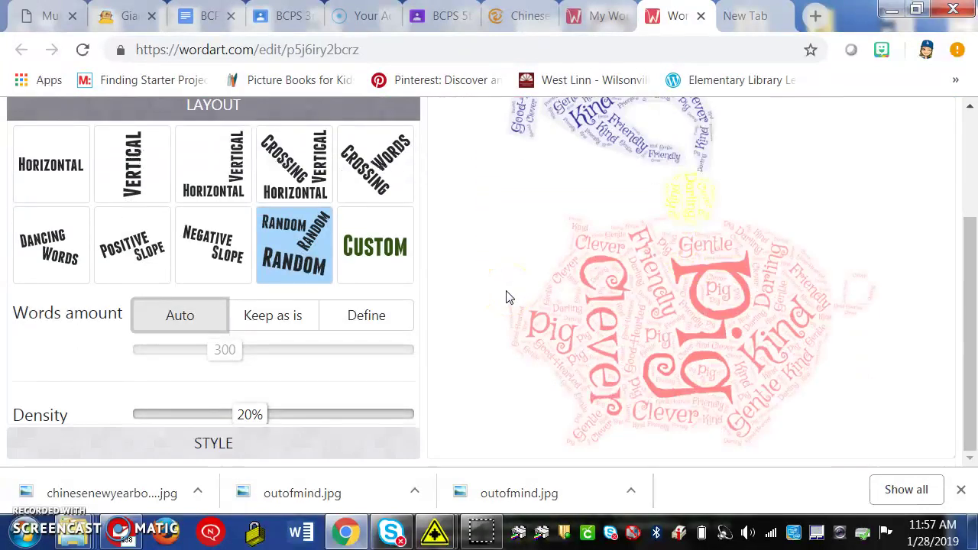
# Print the word cloud on the library color printer BCPS-Library-Clr-HP-M651
pyautogui.scroll(3, 509, 297)
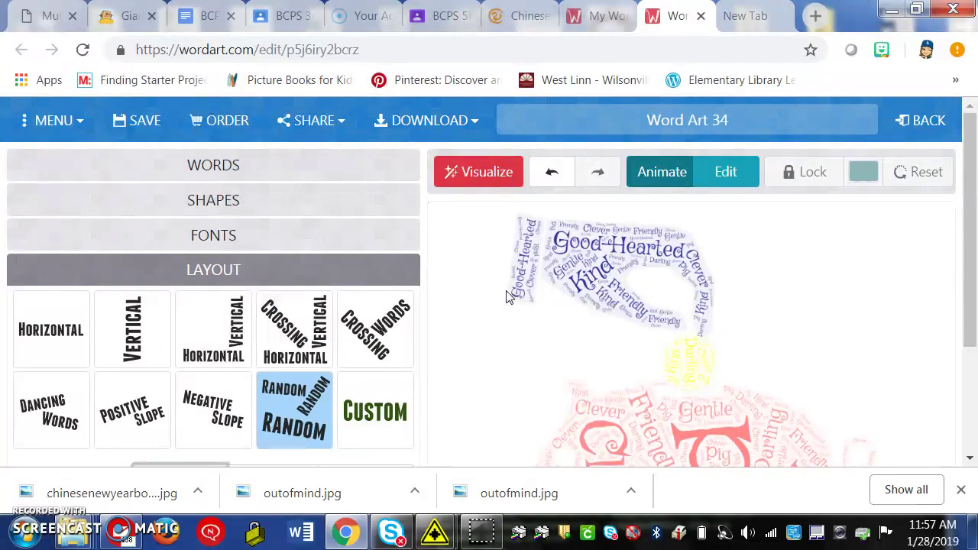
pyautogui.click(76, 132)
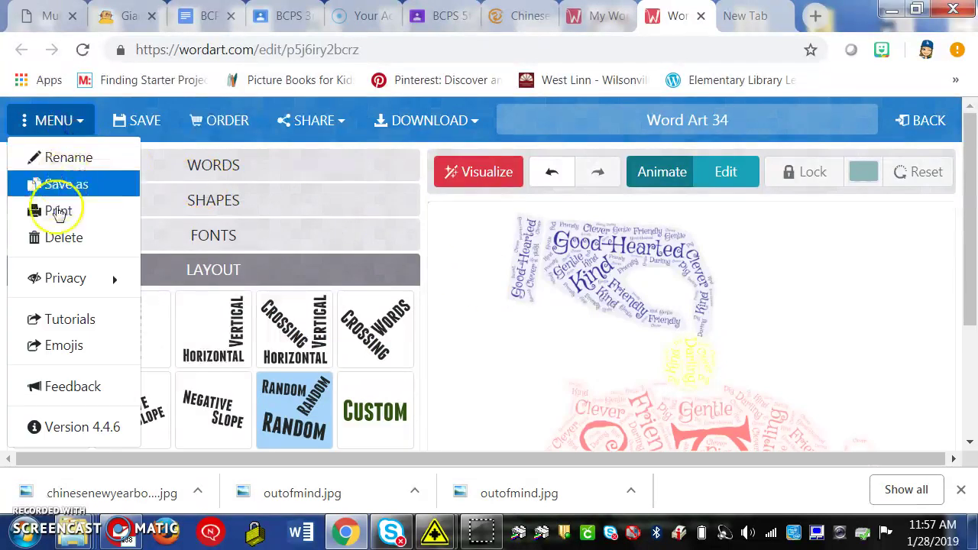
pyautogui.click(59, 219)
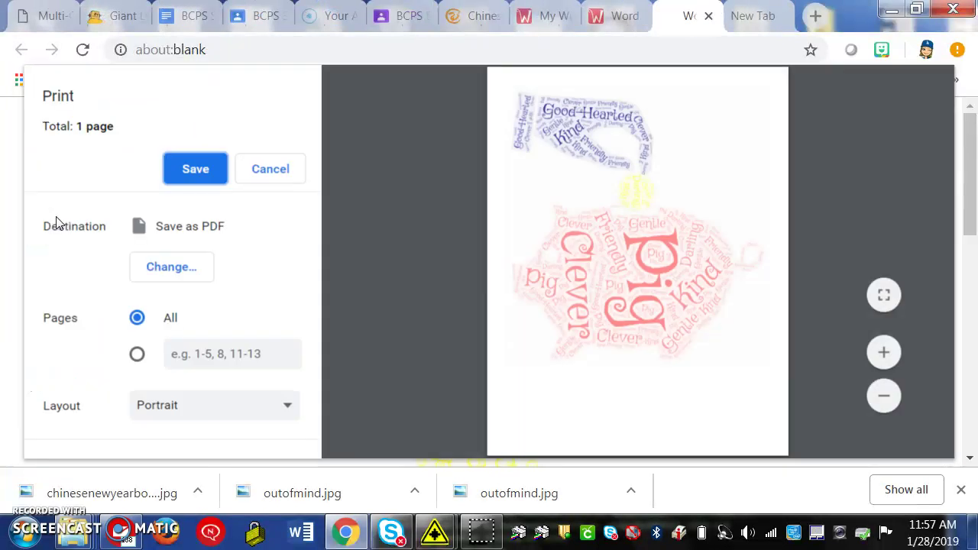
pyautogui.click(171, 267)
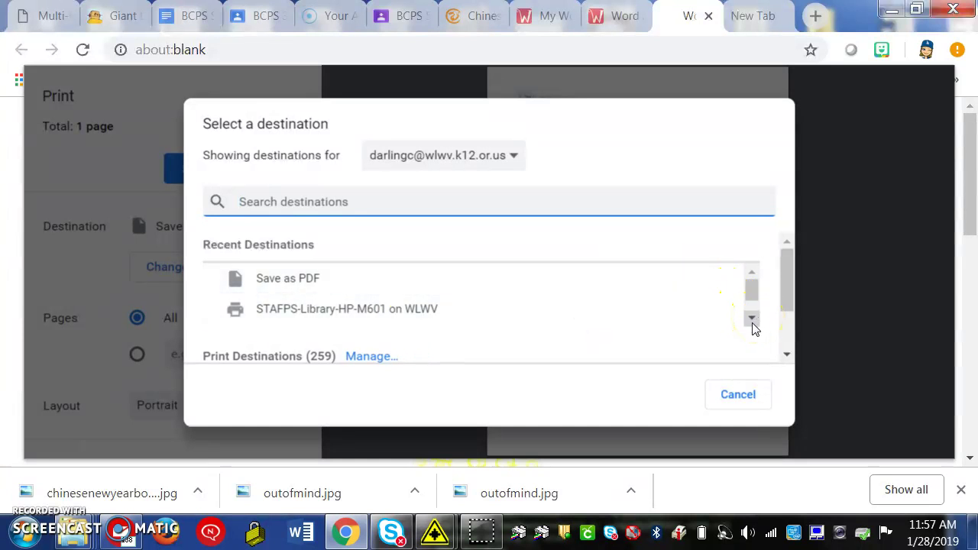
pyautogui.moveTo(787, 300); pyautogui.dragTo(791, 340)
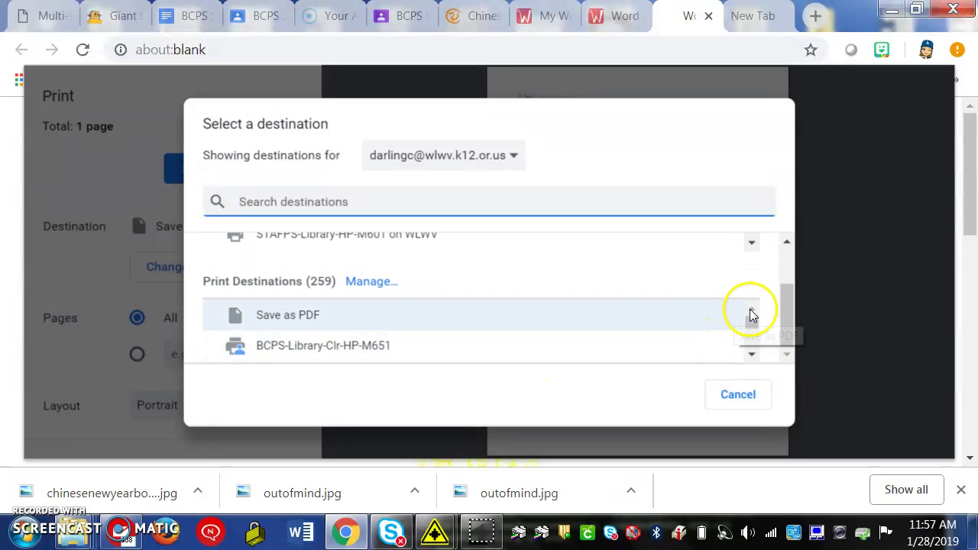
pyautogui.moveTo(795, 320); pyautogui.dragTo(791, 297)
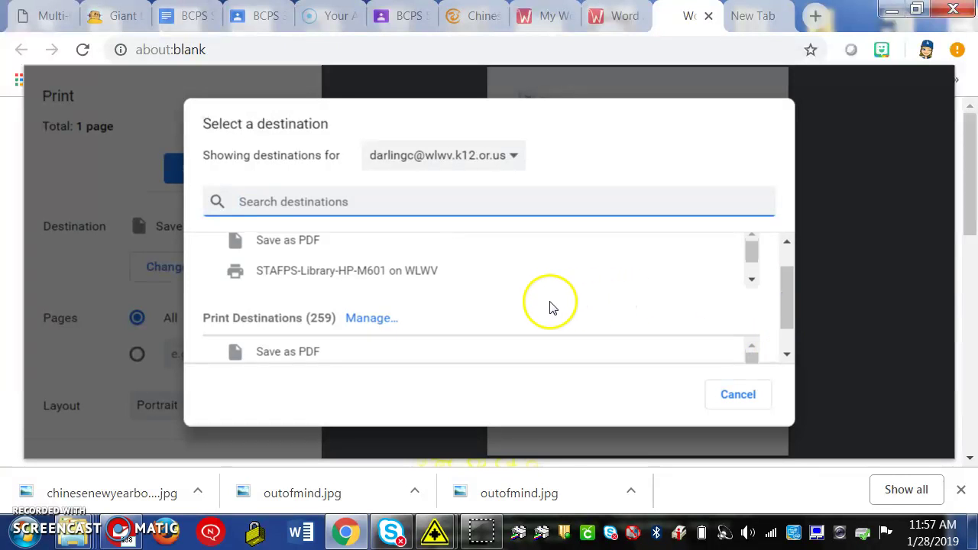
pyautogui.scroll(-1, 792, 308)
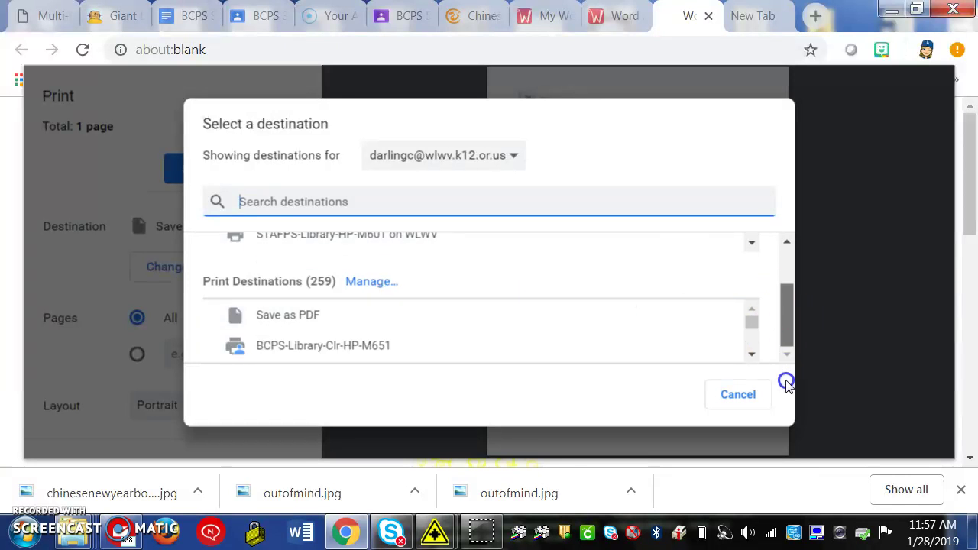
pyautogui.click(752, 354)
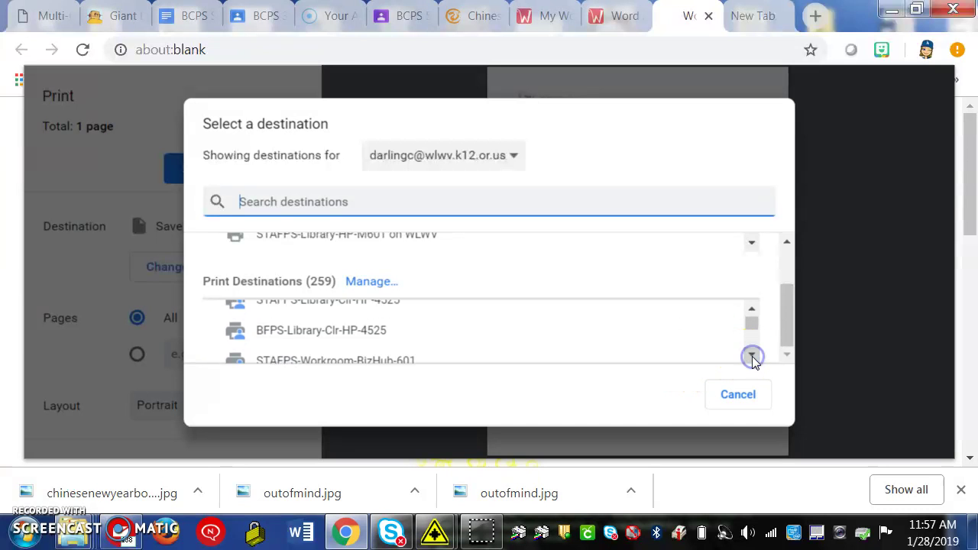
pyautogui.click(749, 312)
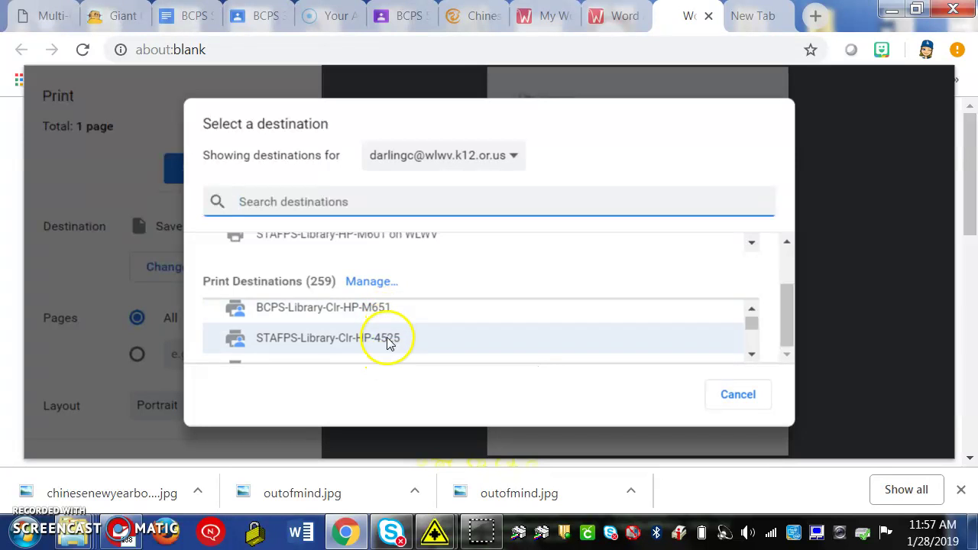
pyautogui.click(418, 320)
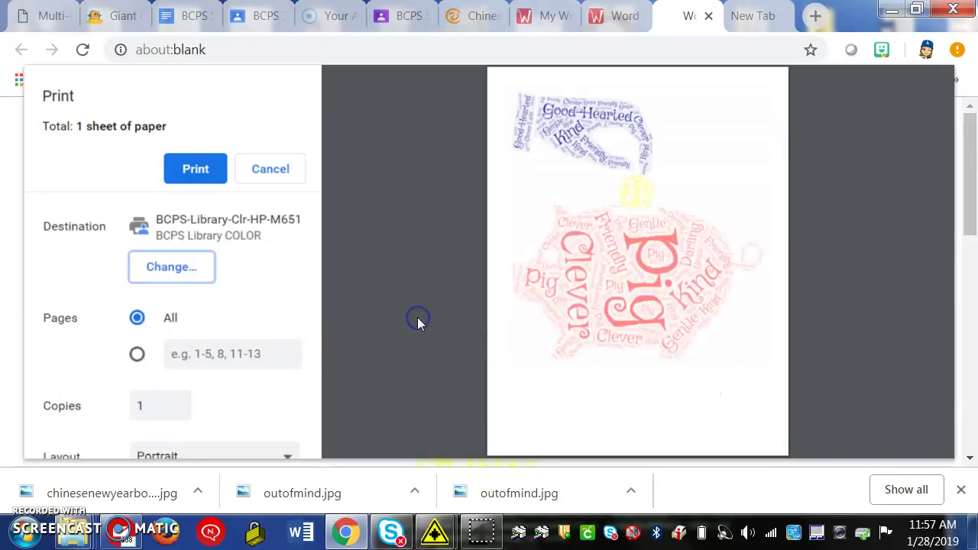
pyautogui.click(197, 174)
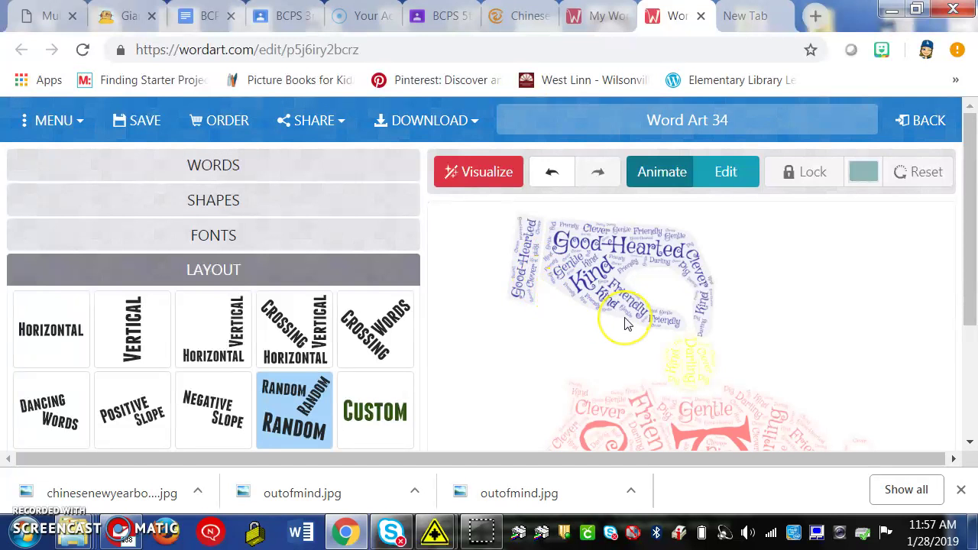
pyautogui.scroll(-2, 624, 317)
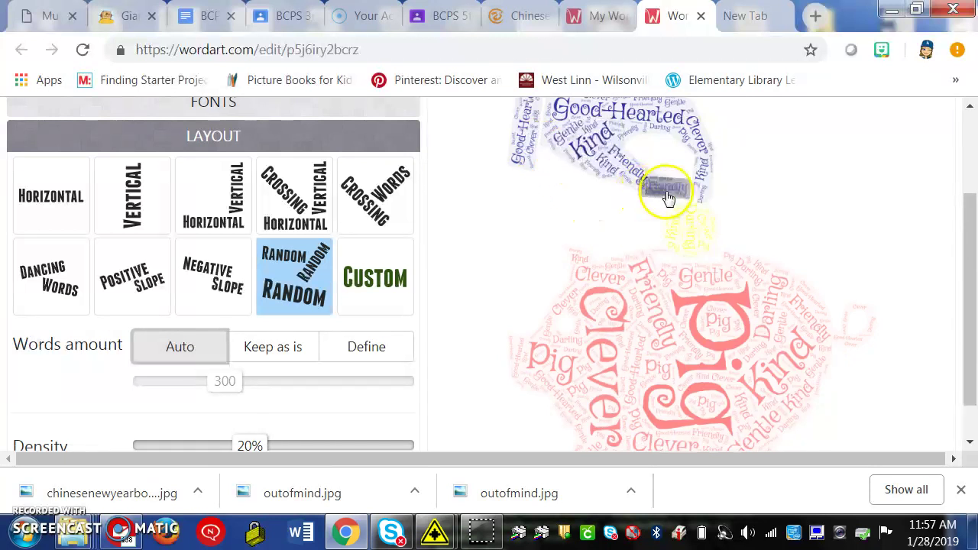
pyautogui.scroll(3, 773, 201)
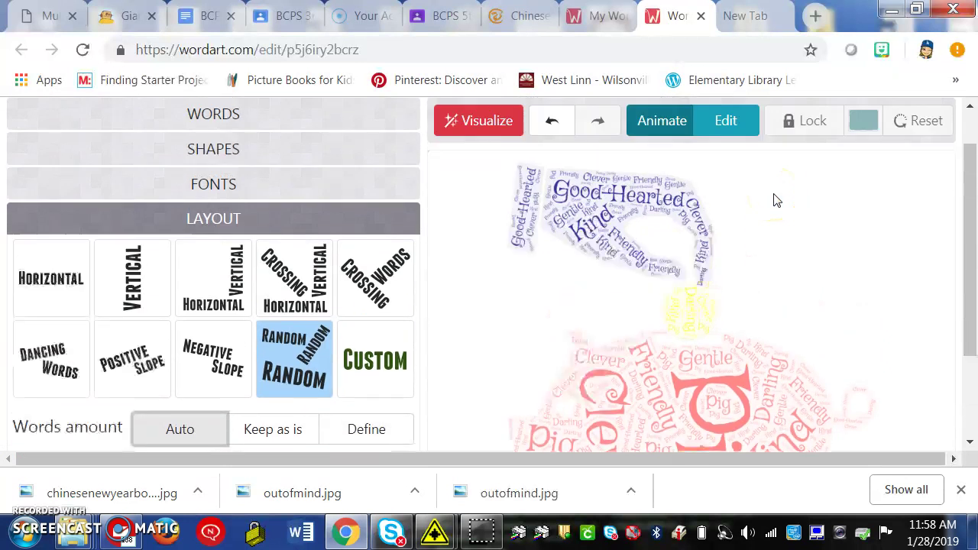